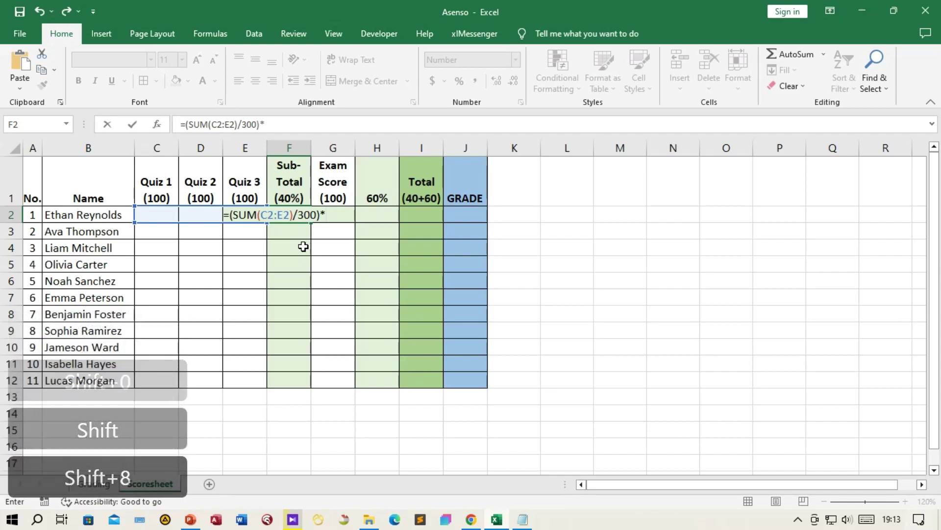
- Complete the quiz sub-total formula in F2 as =(SUM(C2:E2)/300)*40 and fill it down to F12
{"action": "type", "text": "40"}
{"action": "key", "text": "Return"}
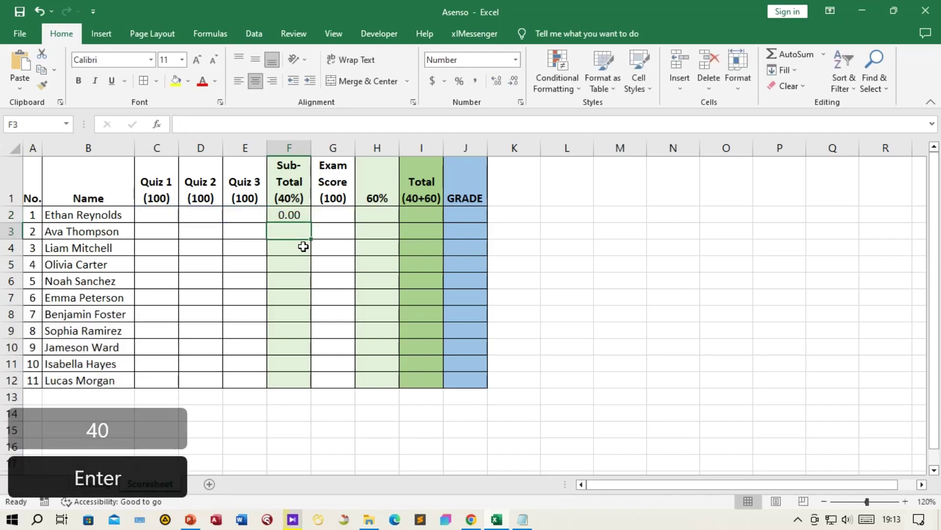
{"action": "left_click", "coordinate": [302, 215]}
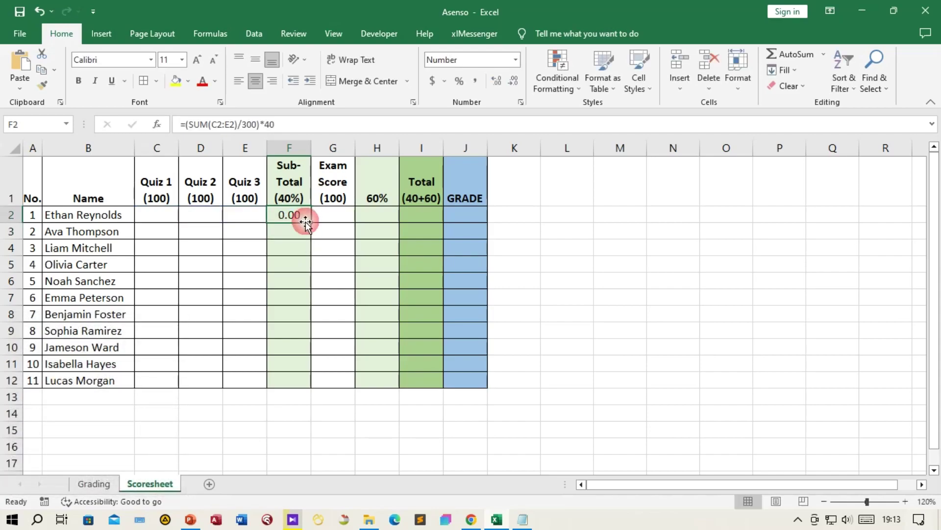
{"action": "left_click_drag", "start_coordinate": [311, 223], "coordinate": [303, 383]}
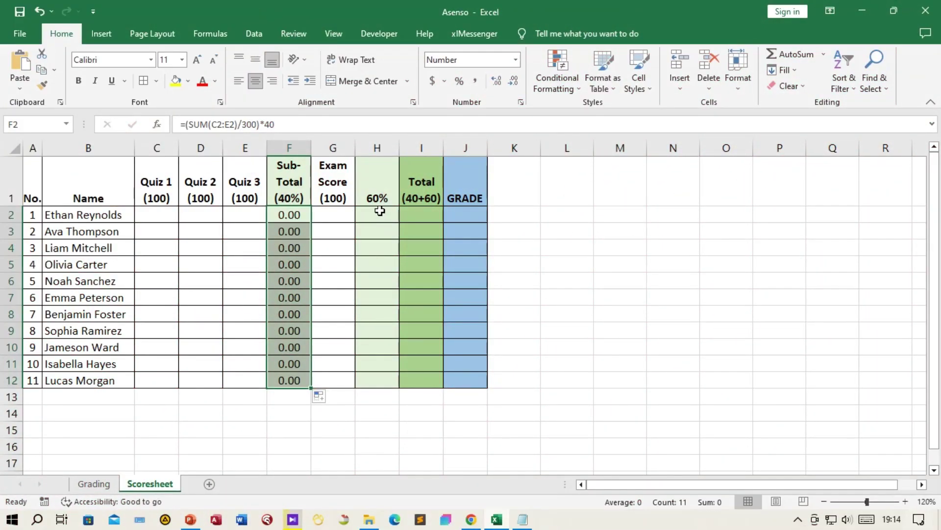
- Enter =(G2/100)*60 in H2 to weight the exam score at 60%, and fill the formula down to H12
{"action": "left_click", "coordinate": [380, 211]}
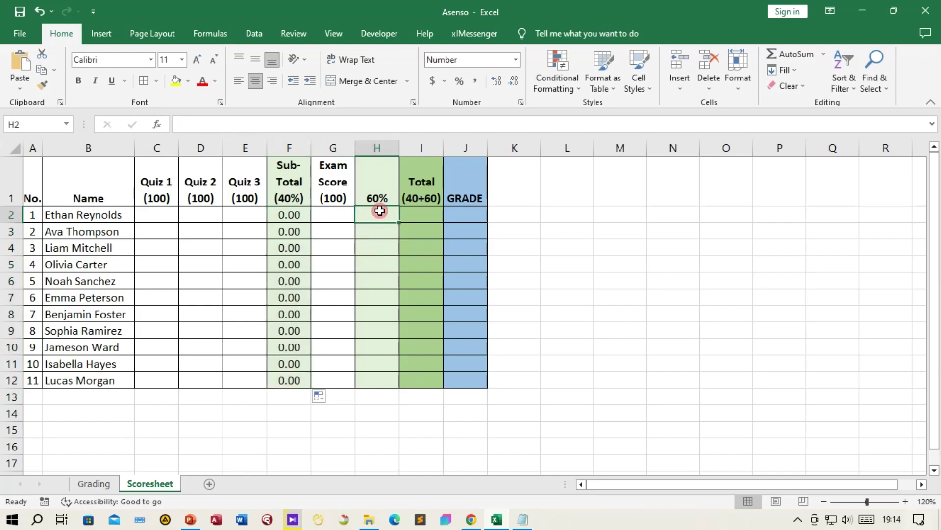
{"action": "type", "text": "="}
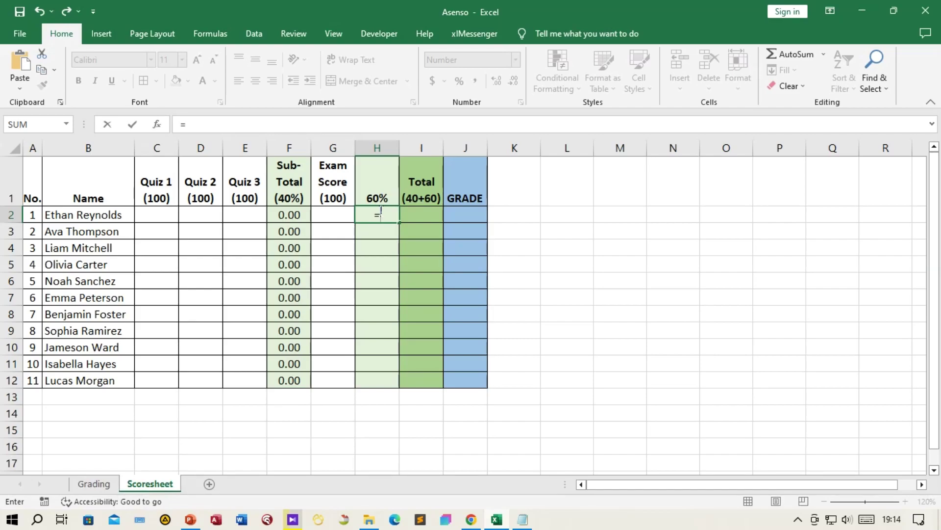
{"action": "type", "text": "("}
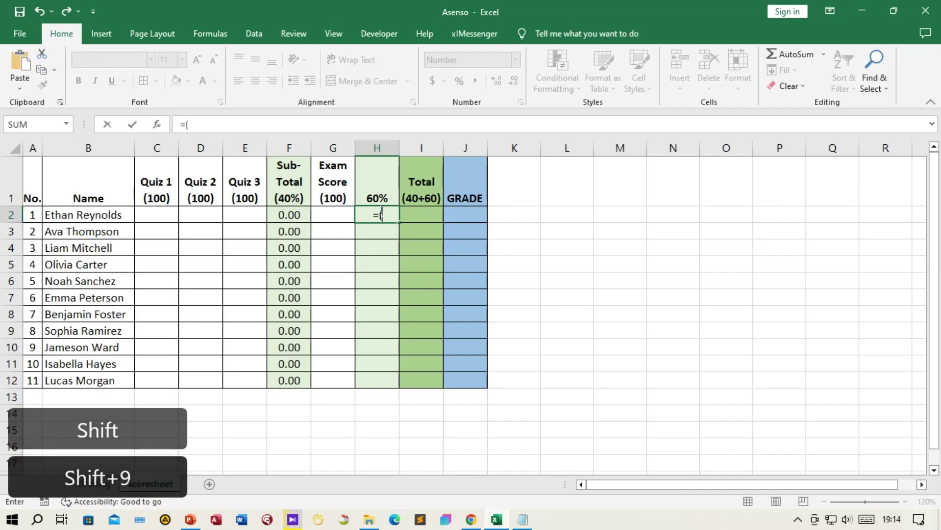
{"action": "left_click", "coordinate": [331, 211]}
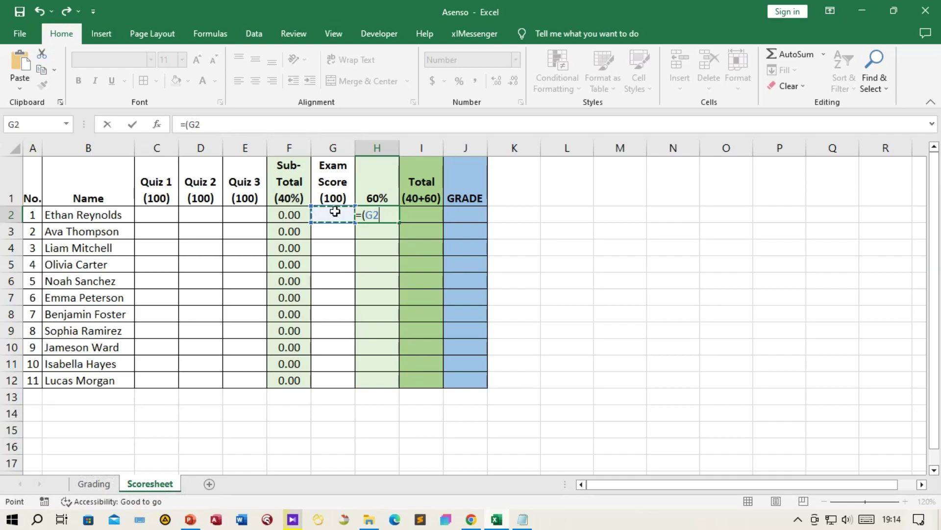
{"action": "type", "text": "/"}
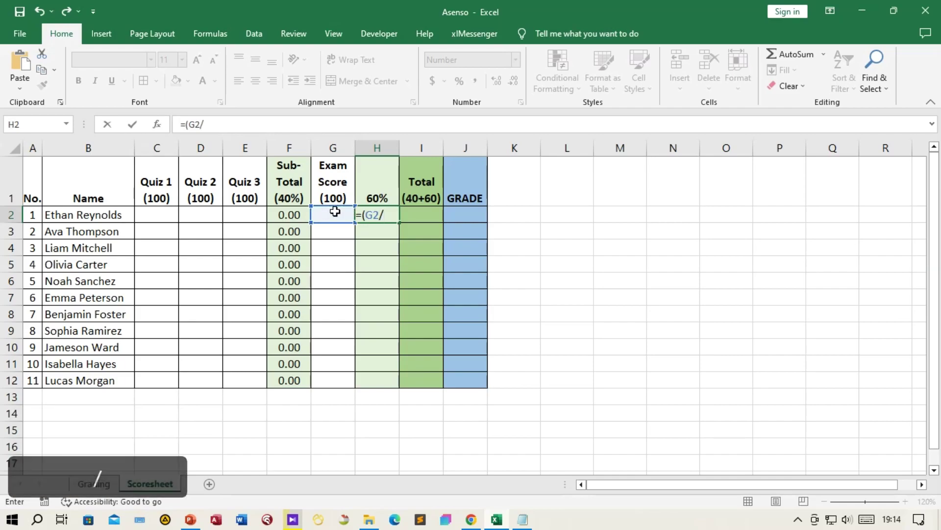
{"action": "type", "text": "100"}
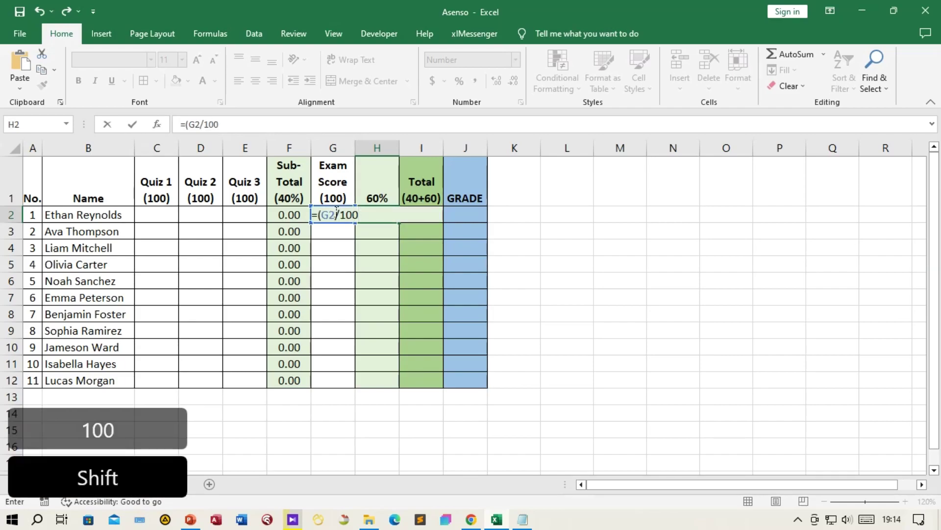
{"action": "type", "text": ")*60"}
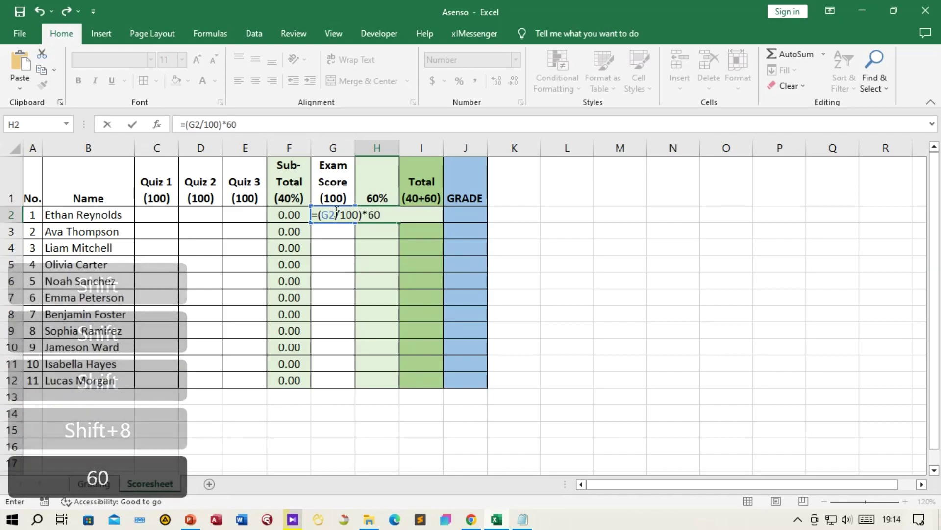
{"action": "key", "text": "Return"}
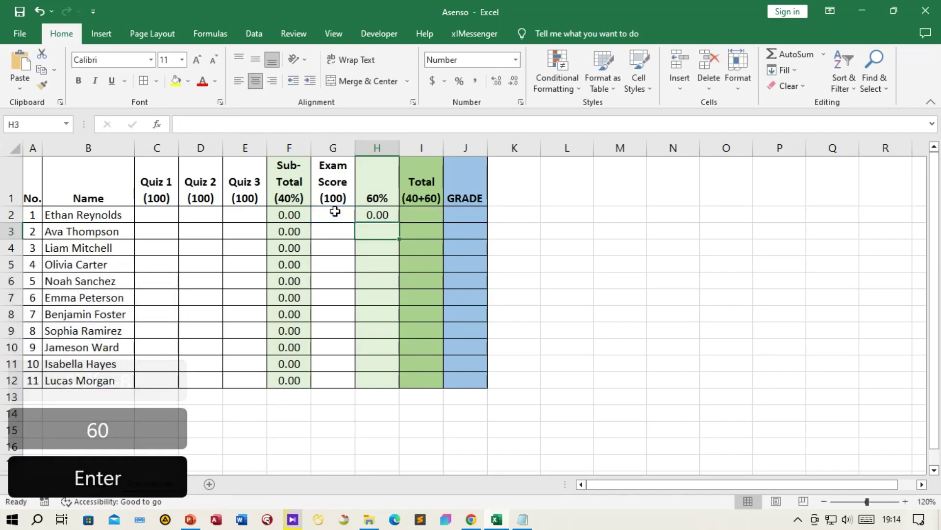
{"action": "left_click", "coordinate": [385, 213]}
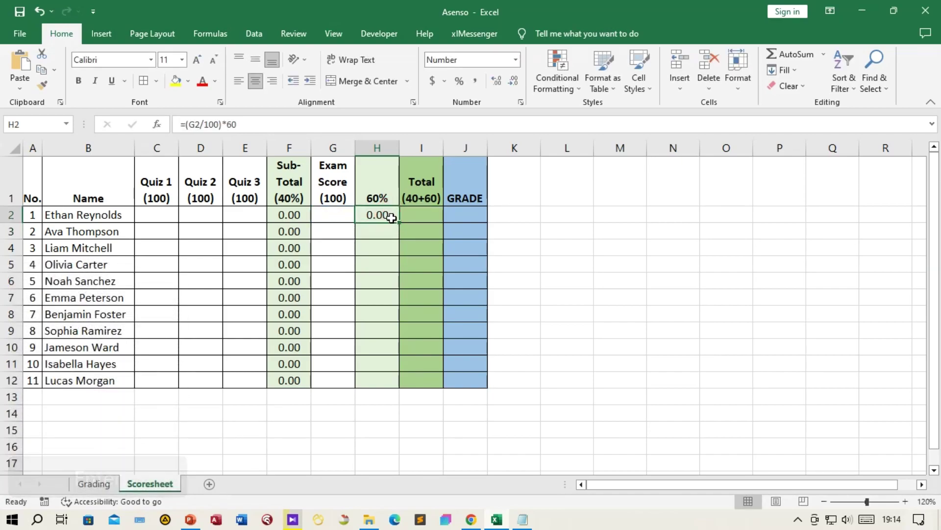
{"action": "left_click_drag", "start_coordinate": [400, 225], "coordinate": [393, 386]}
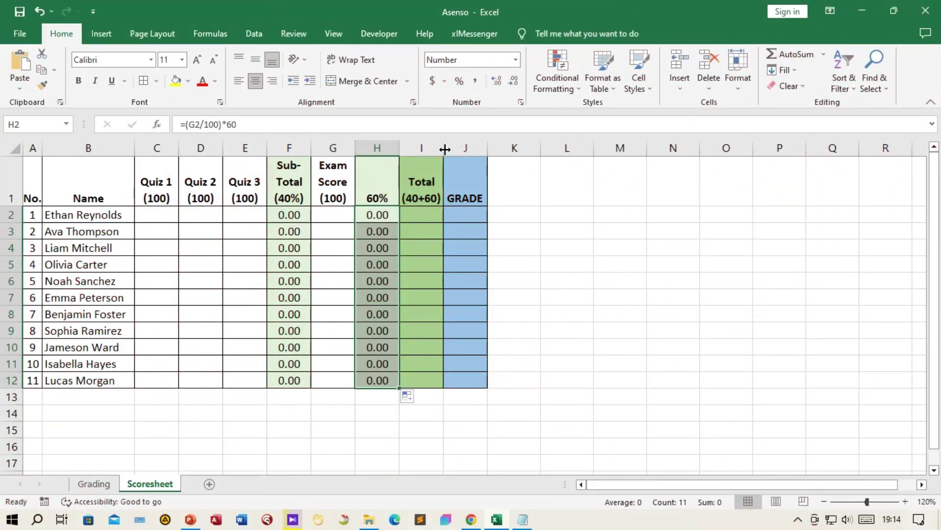
- Widen the Total (40+60) column and add the two weighted scores in I2 with =SUM(F2,H2)
{"action": "left_click_drag", "start_coordinate": [444, 149], "coordinate": [590, 154]}
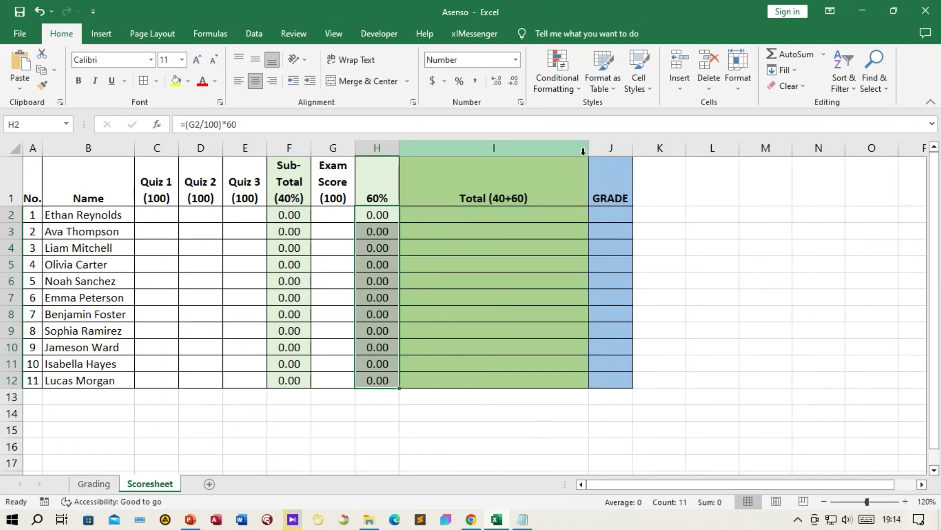
{"action": "left_click", "coordinate": [488, 213]}
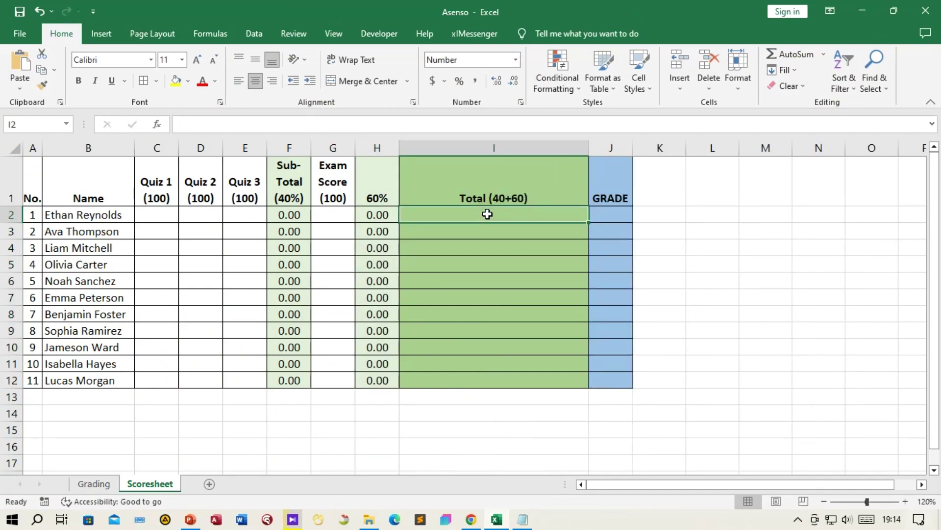
{"action": "type", "text": "="}
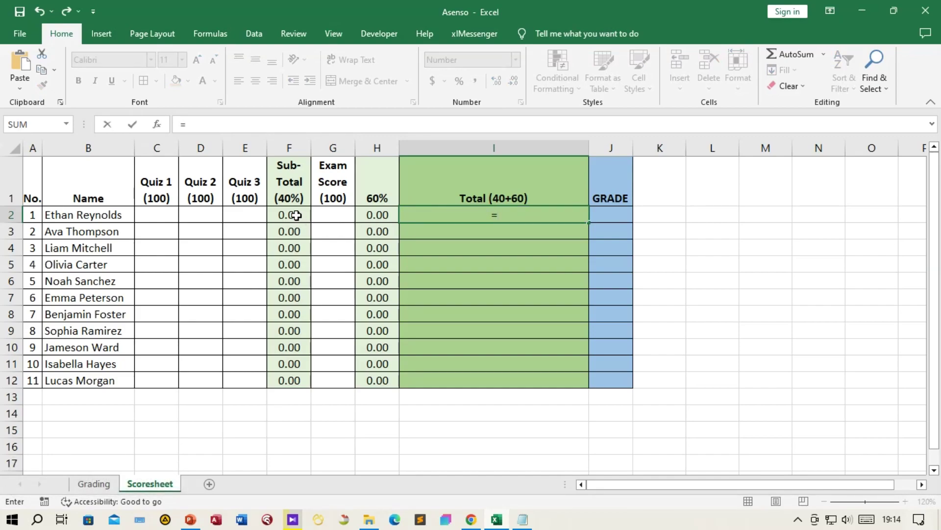
{"action": "type", "text": "sum"}
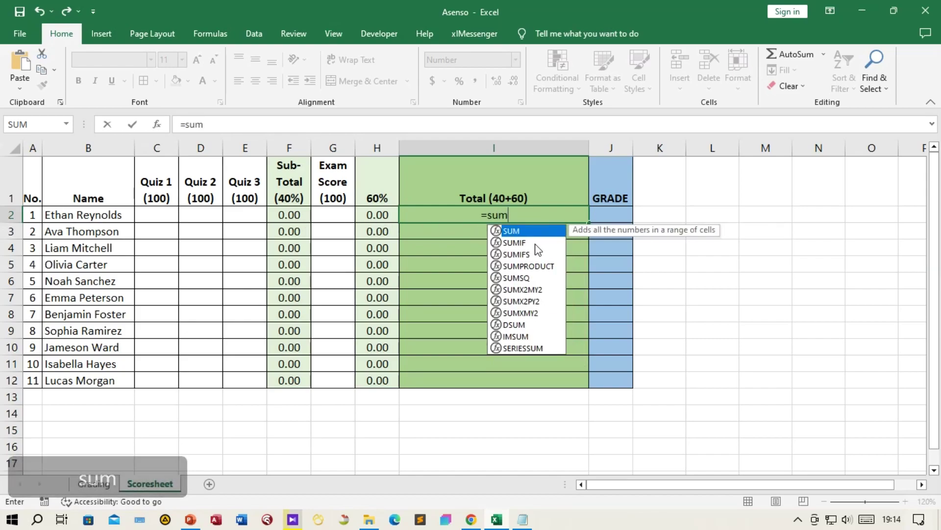
{"action": "double_click", "coordinate": [524, 230]}
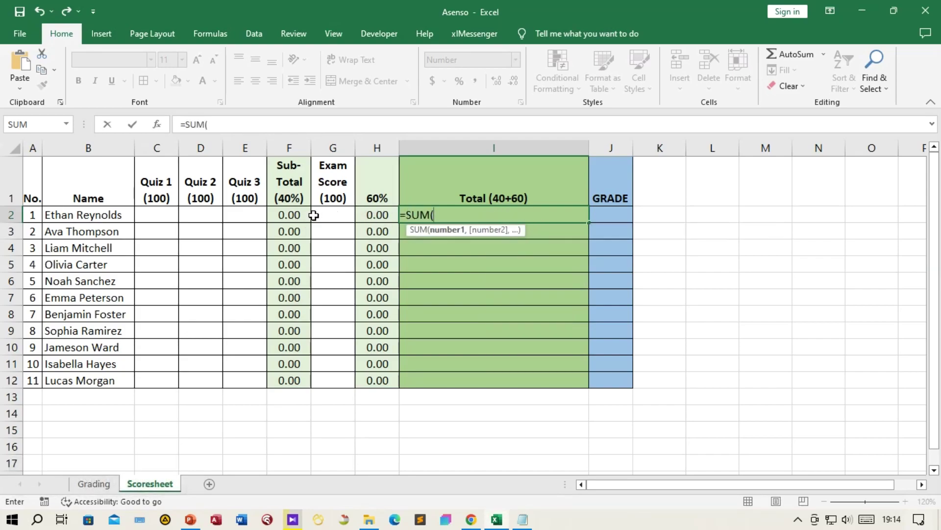
{"action": "left_click", "coordinate": [294, 215], "text": "ctrl"}
{"action": "left_click", "coordinate": [376, 215], "text": "ctrl"}
{"action": "type", "text": ")"}
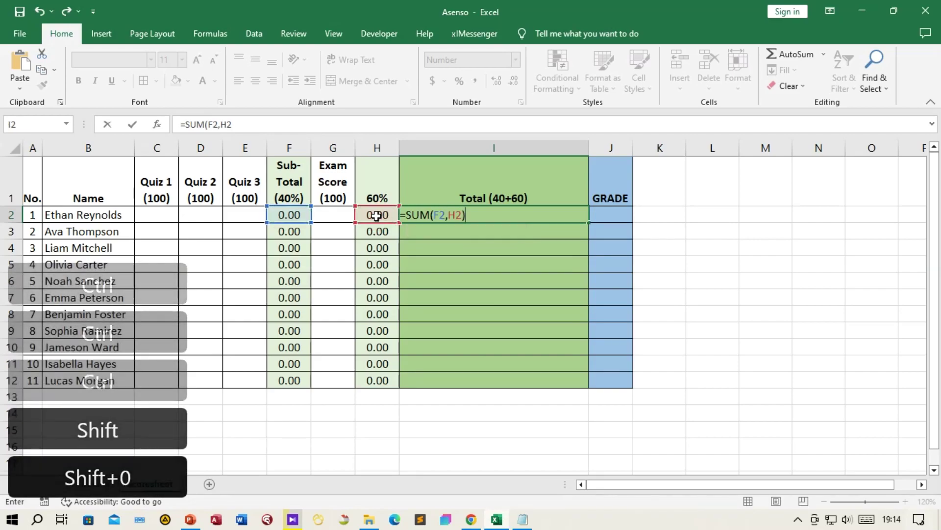
{"action": "key", "text": "Return"}
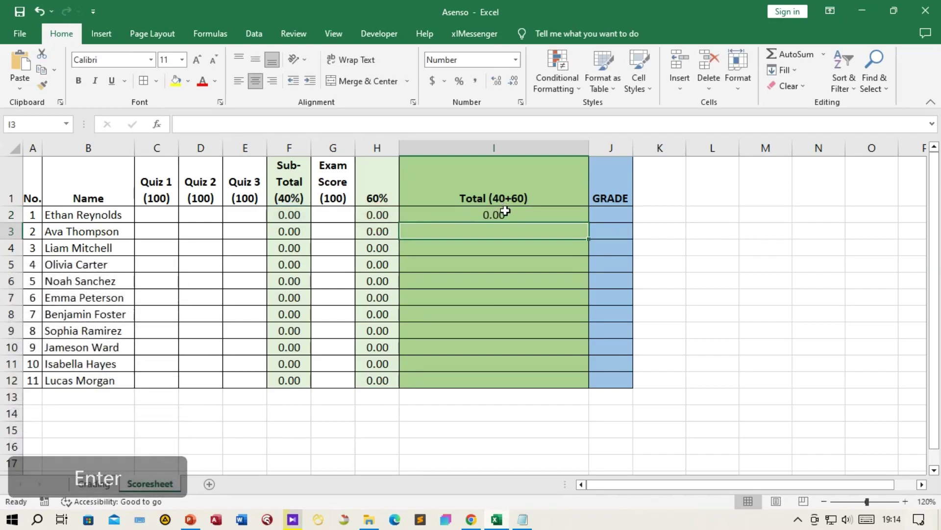
- Narrow the Total (40+60) column again and fill the I2 formula down to I12
{"action": "left_click_drag", "start_coordinate": [590, 146], "coordinate": [446, 153]}
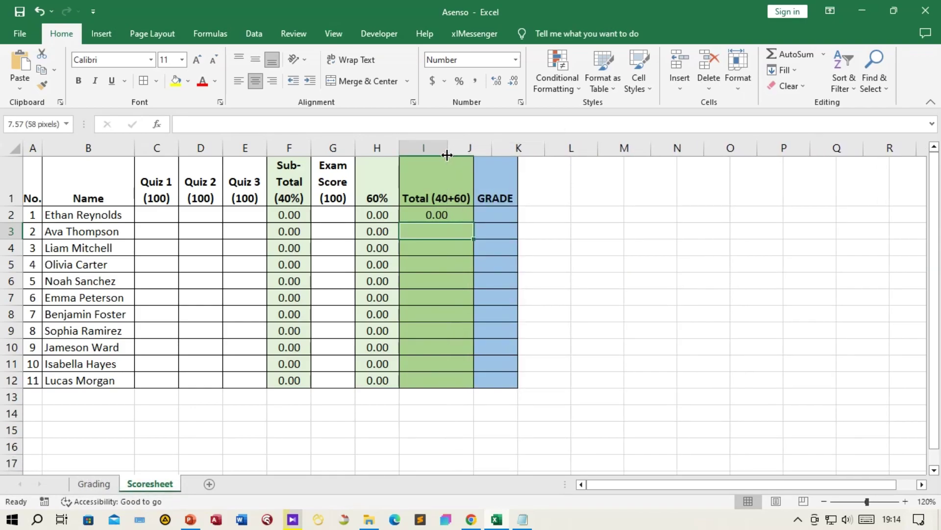
{"action": "left_click", "coordinate": [434, 214]}
{"action": "left_click_drag", "start_coordinate": [446, 223], "coordinate": [445, 385]}
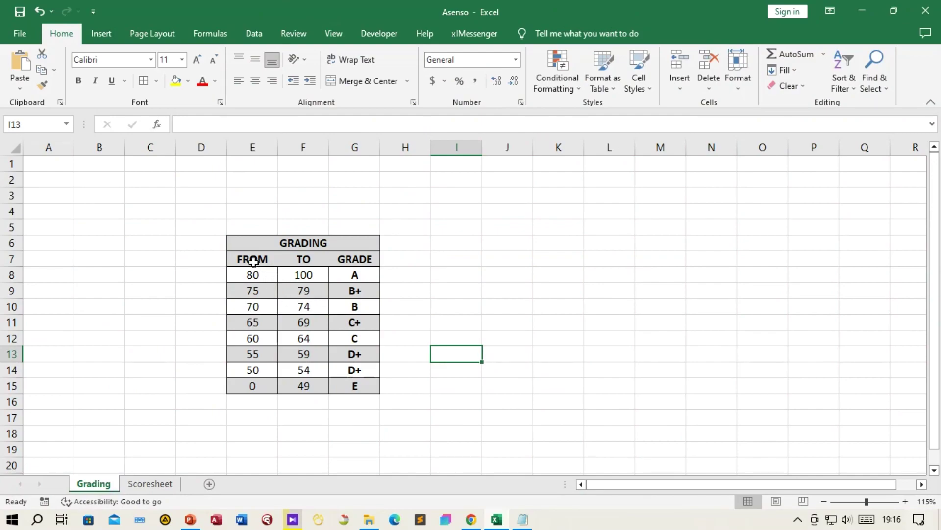
- Check the table on the Grading sheet and copy the nested IF grade formula from Notepad into J2 of the Scoresheet
{"action": "left_click_drag", "start_coordinate": [255, 245], "coordinate": [349, 386]}
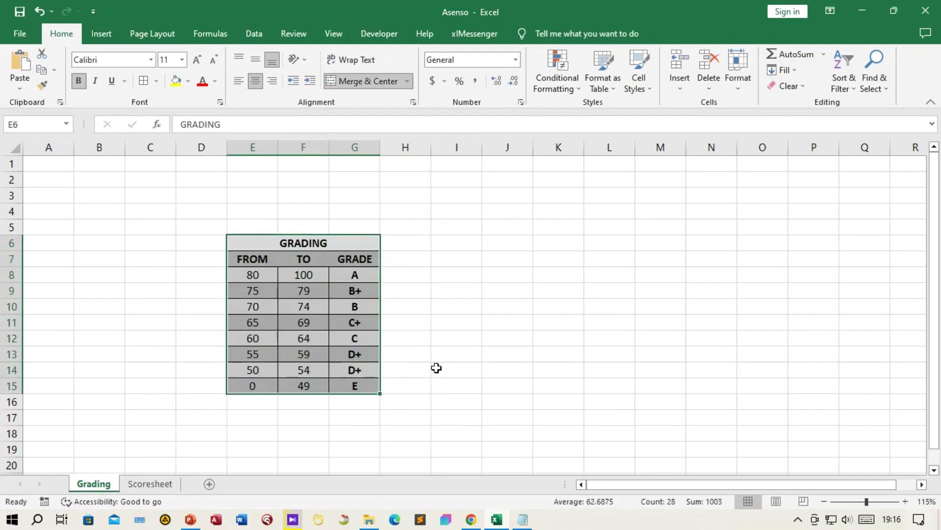
{"action": "left_click", "coordinate": [435, 367]}
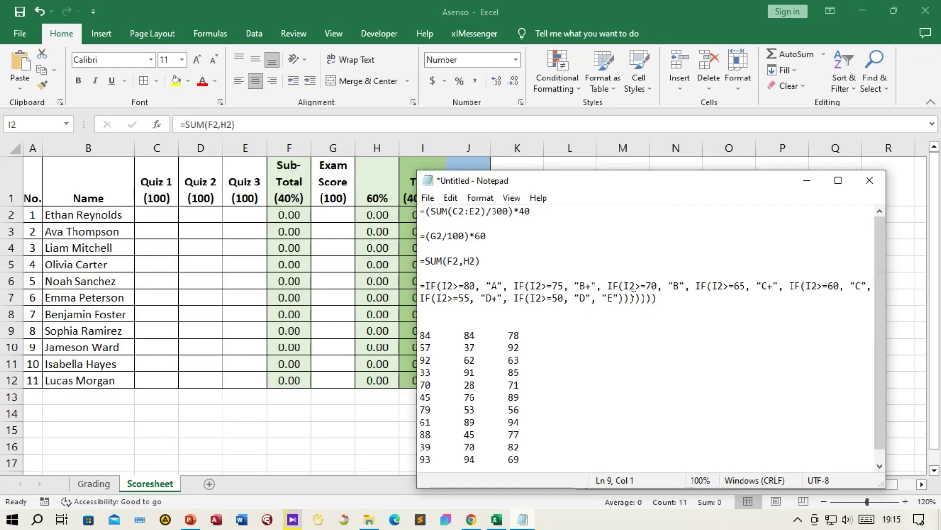
{"action": "left_click_drag", "start_coordinate": [662, 298], "coordinate": [402, 284]}
{"action": "key", "text": "ctrl+c"}
{"action": "left_click", "coordinate": [475, 16]}
{"action": "left_click", "coordinate": [474, 218]}
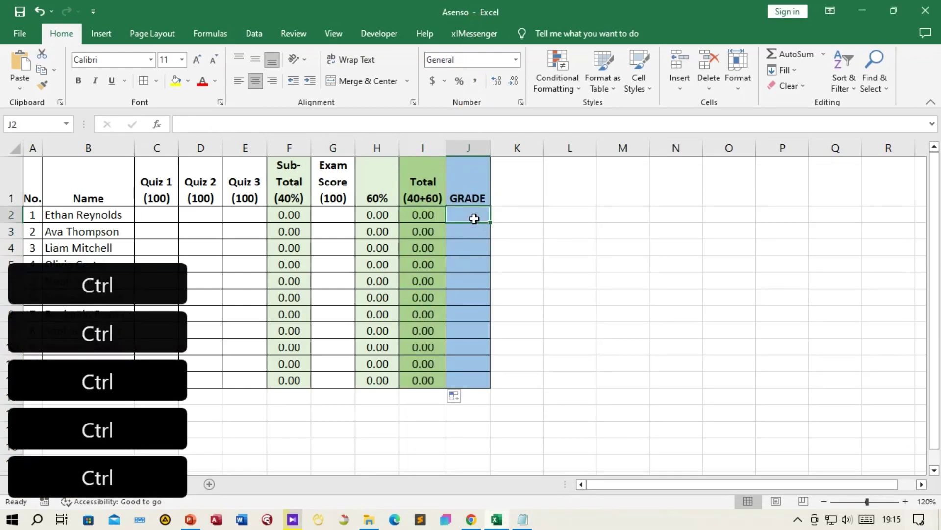
{"action": "key", "text": "ctrl+v"}
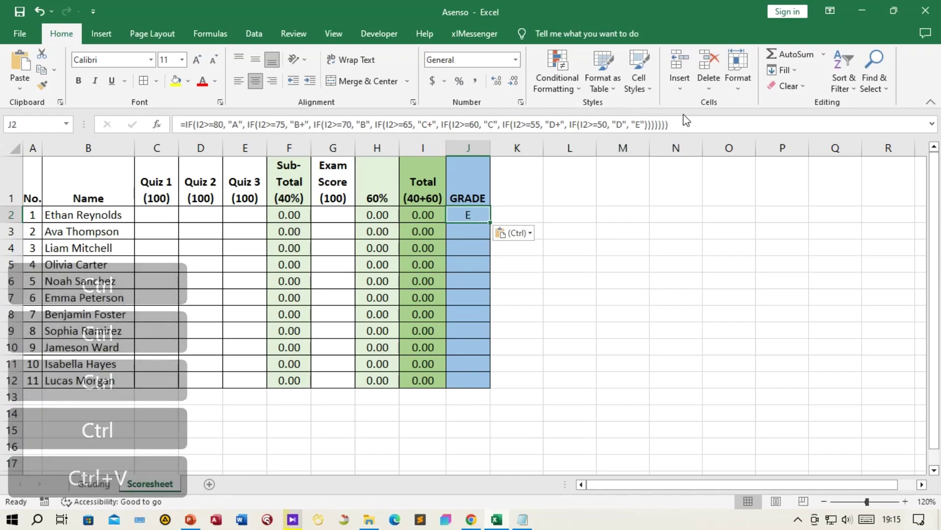
- Review the nested IF formula in J2 and fill it down the GRADE column to J12
{"action": "key", "text": "F2"}
{"action": "left_click_drag", "start_coordinate": [668, 125], "coordinate": [168, 125]}
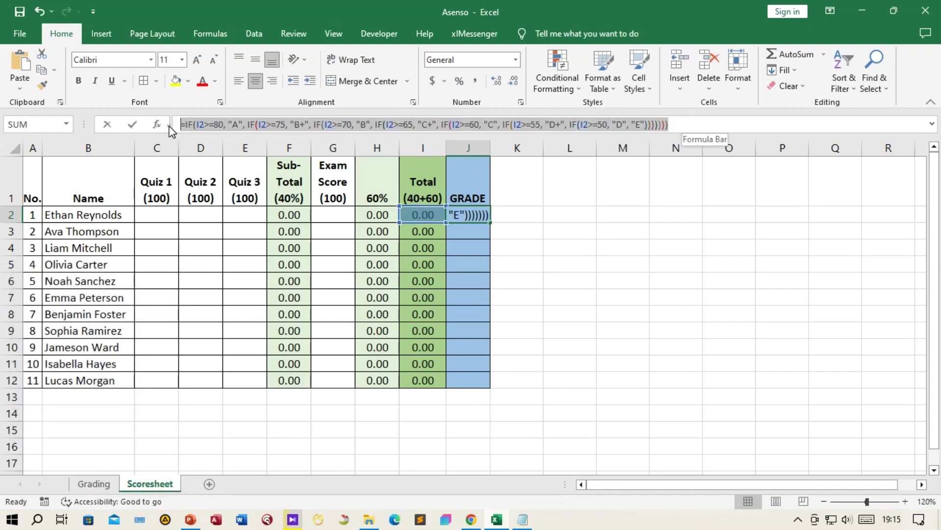
{"action": "key", "text": "Return"}
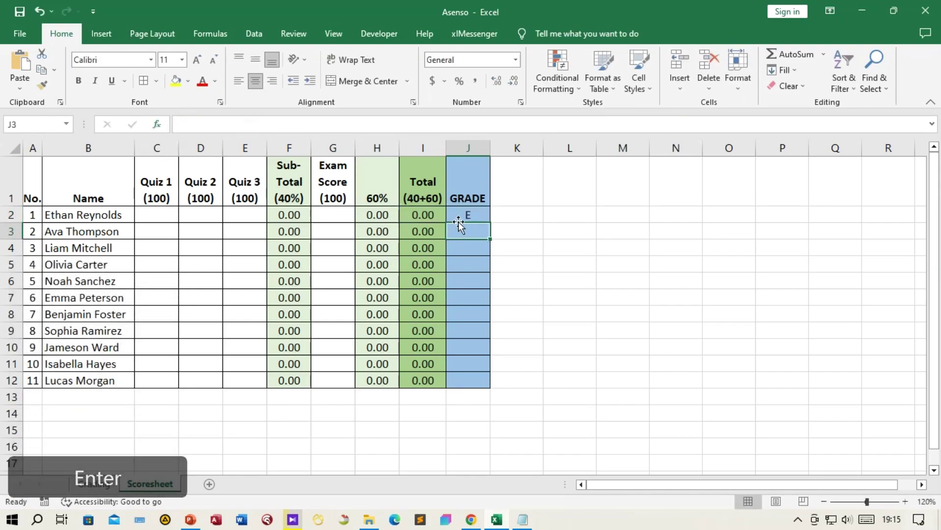
{"action": "left_click_drag", "start_coordinate": [490, 223], "coordinate": [491, 387]}
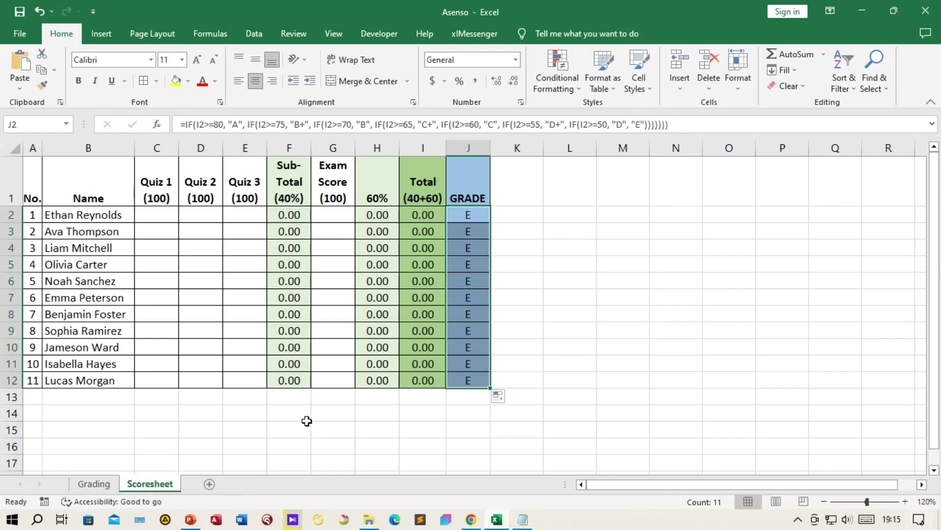
{"action": "left_click", "coordinate": [287, 407]}
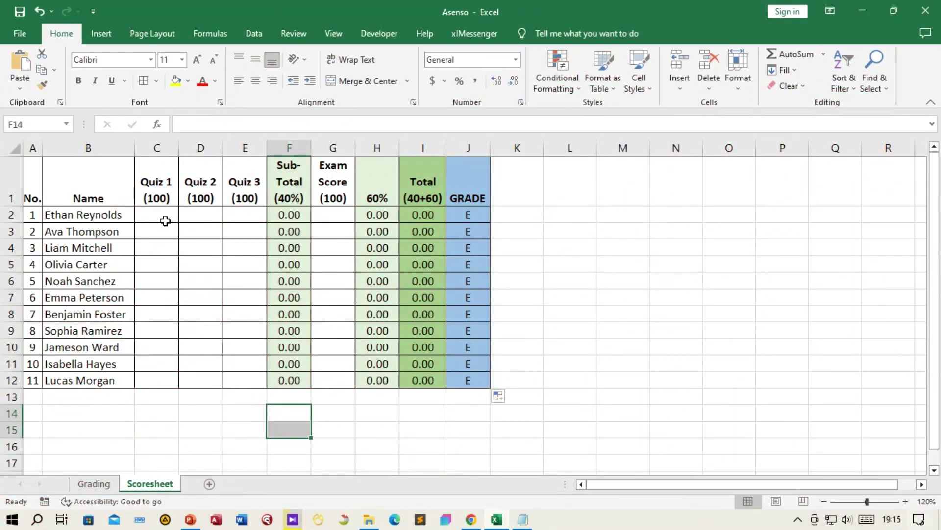
- Copy the three columns of quiz scores from Notepad and paste them into the Quiz 1 to Quiz 3 columns starting at C2
{"action": "left_click_drag", "start_coordinate": [165, 220], "coordinate": [249, 378]}
{"action": "left_click_drag", "start_coordinate": [332, 216], "coordinate": [336, 380]}
{"action": "left_click", "coordinate": [532, 524]}
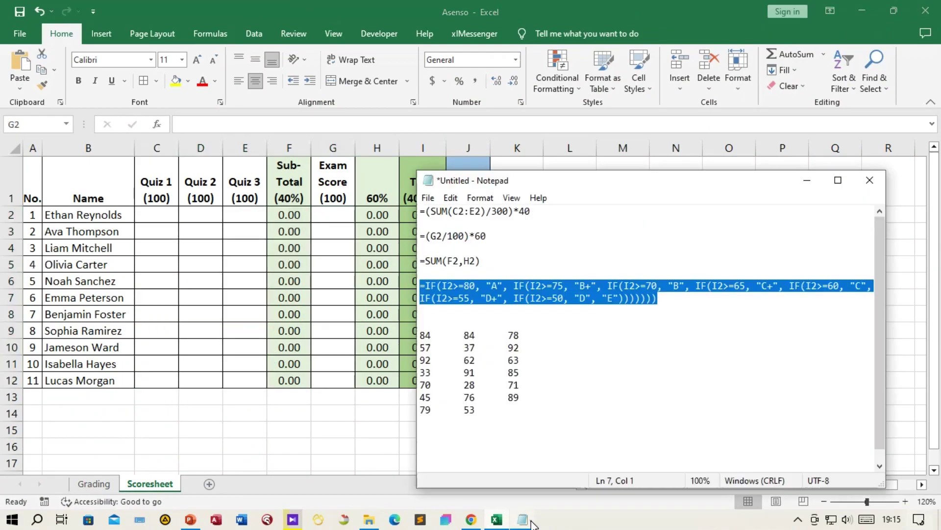
{"action": "left_click_drag", "start_coordinate": [522, 460], "coordinate": [412, 341]}
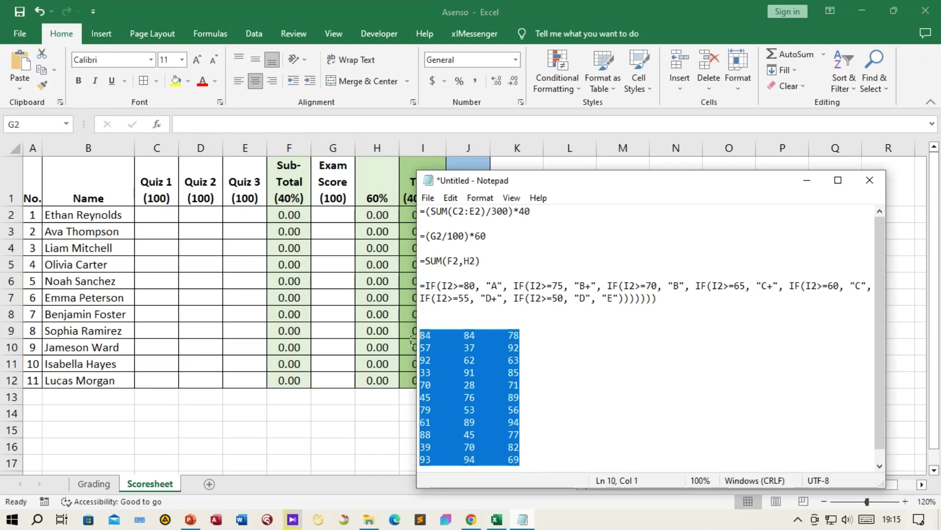
{"action": "key", "text": "ctrl+c"}
{"action": "left_click", "coordinate": [153, 215]}
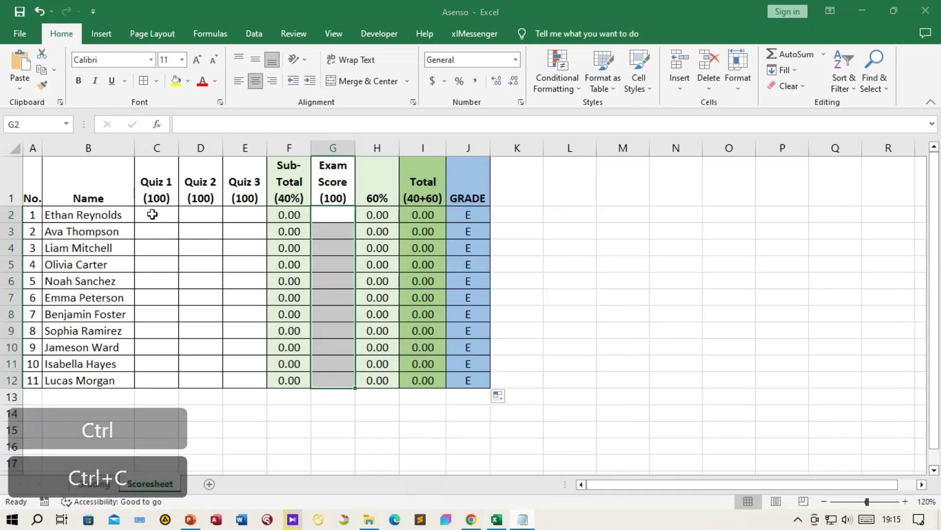
{"action": "key", "text": "ctrl+v"}
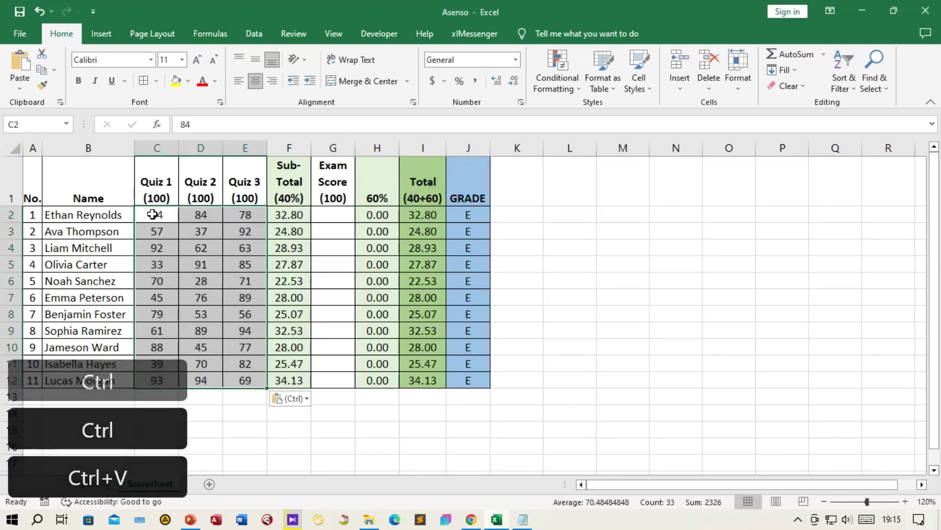
- Enter the scores 45, 67, 87, 77 and 84 in cells G2 to G6 of the Exam Score column
{"action": "left_click", "coordinate": [333, 217]}
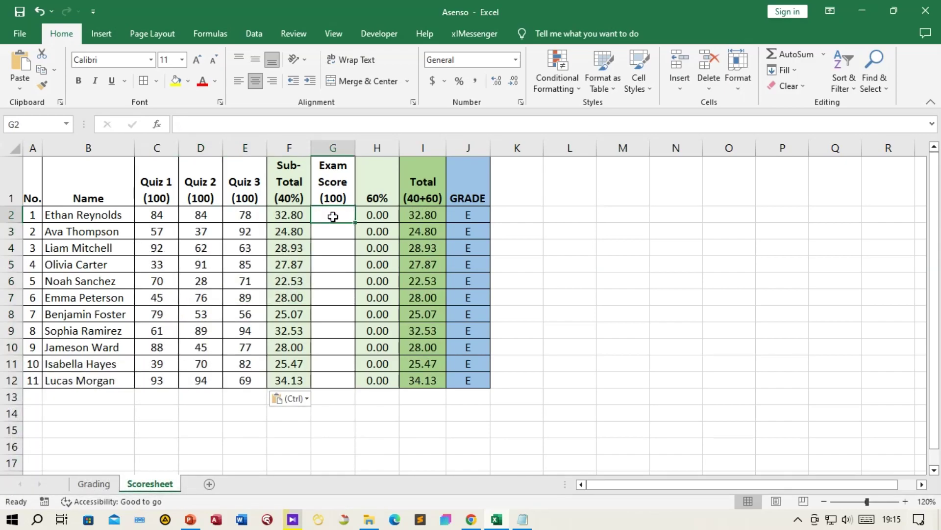
{"action": "type", "text": "45"}
{"action": "key", "text": "Down"}
{"action": "type", "text": "6"}
{"action": "key", "text": "Down"}
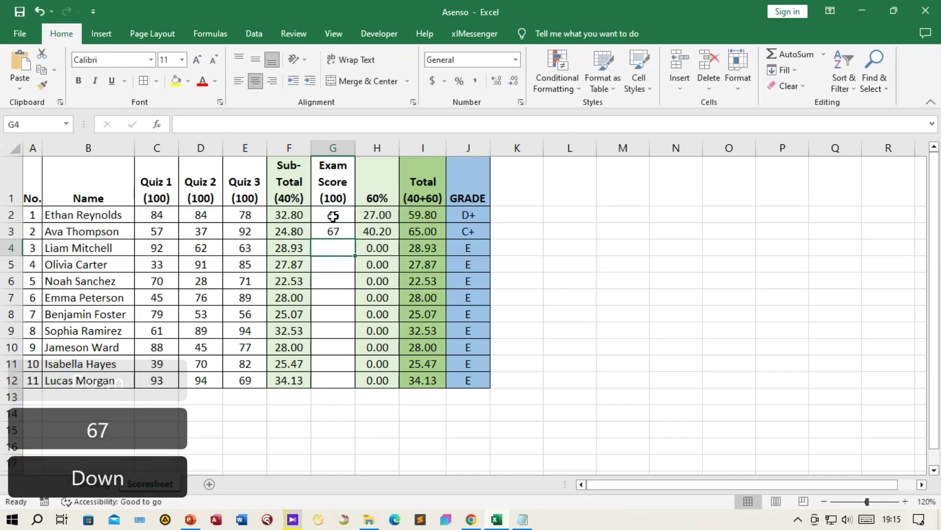
{"action": "type", "text": "87"}
{"action": "key", "text": "Down"}
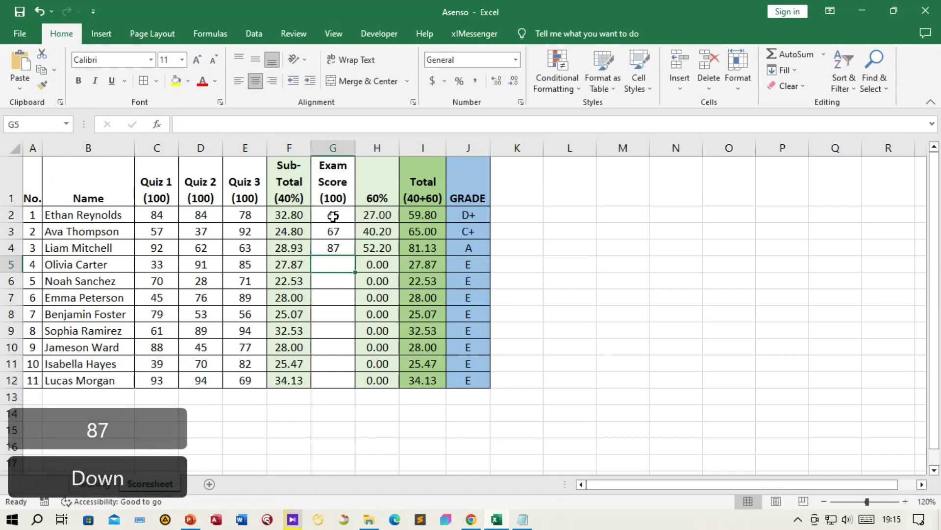
{"action": "type", "text": "77"}
{"action": "key", "text": "Down"}
{"action": "type", "text": "84"}
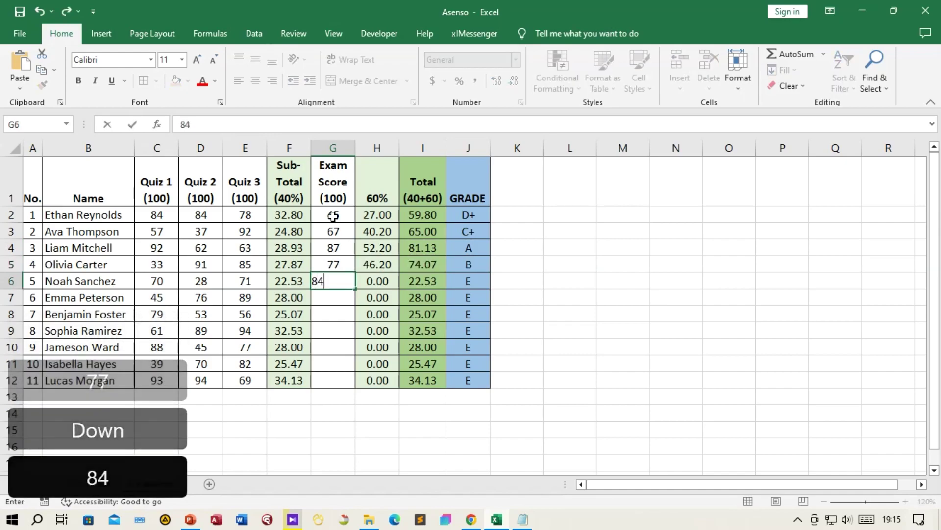
{"action": "key", "text": "Down"}
- Fill the rest of the Exam Score column, cells G7 to G12, with 56, 72, 56, 79, 82 and 45
{"action": "type", "text": "56"}
{"action": "key", "text": "Down"}
{"action": "type", "text": "7"}
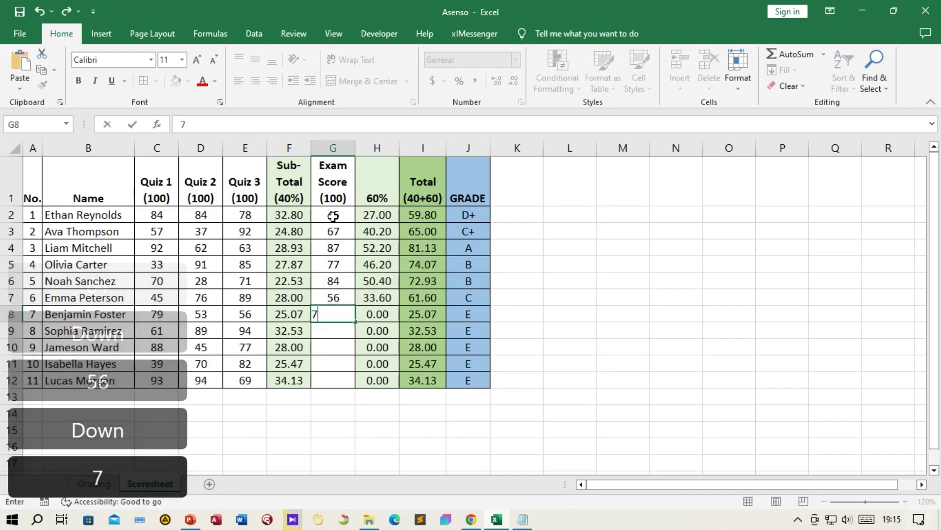
{"action": "type", "text": "2"}
{"action": "key", "text": "Down"}
{"action": "type", "text": "56"}
{"action": "key", "text": "Down"}
{"action": "type", "text": "79"}
{"action": "key", "text": "Down"}
{"action": "type", "text": "82"}
{"action": "key", "text": "Down"}
{"action": "type", "text": "45"}
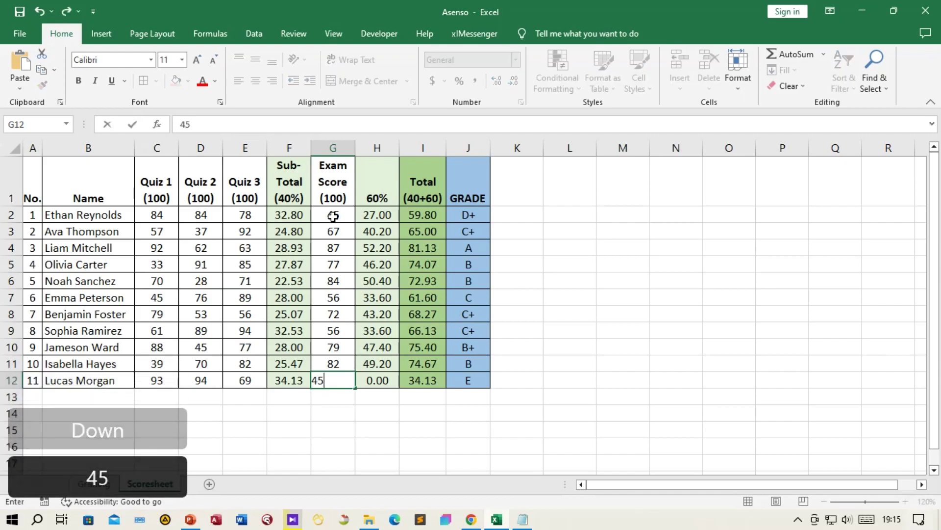
{"action": "key", "text": "Down"}
{"action": "left_click", "coordinate": [593, 296]}
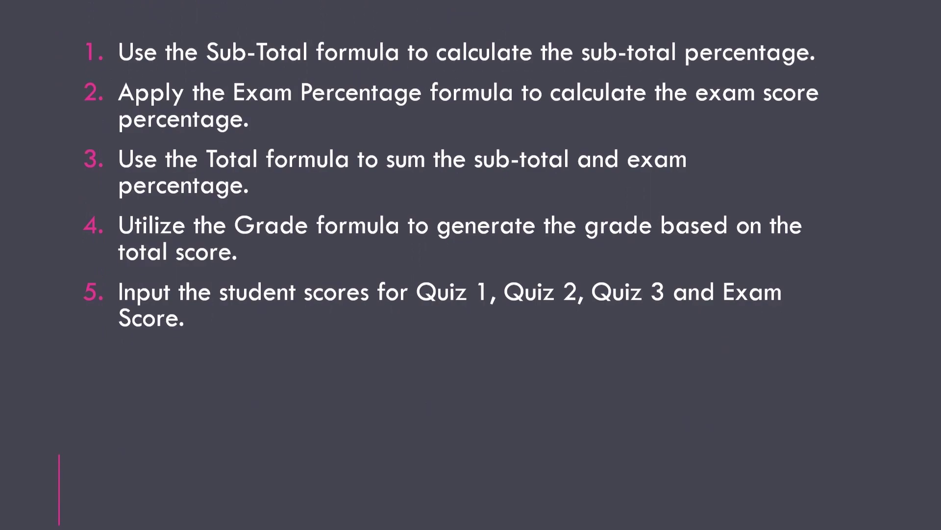